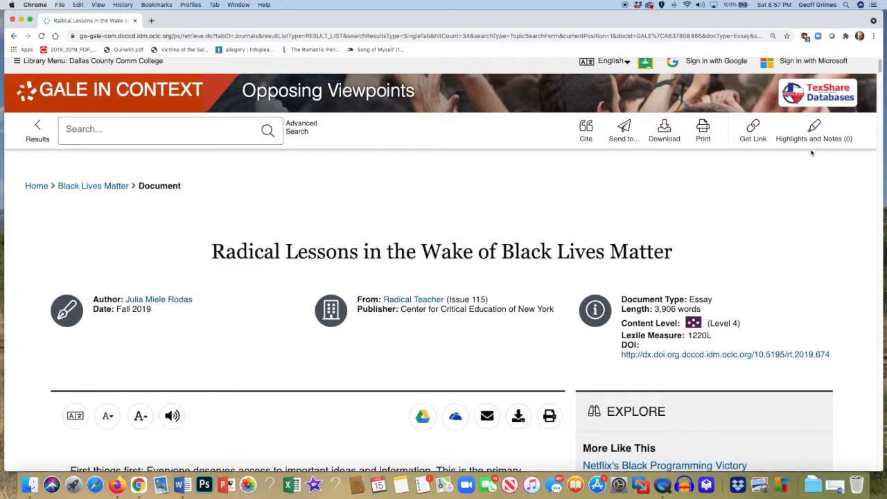
Copy the entire web page of the article "Radical Lessons in the Wake of Black Lives Matter".
key("super+a")
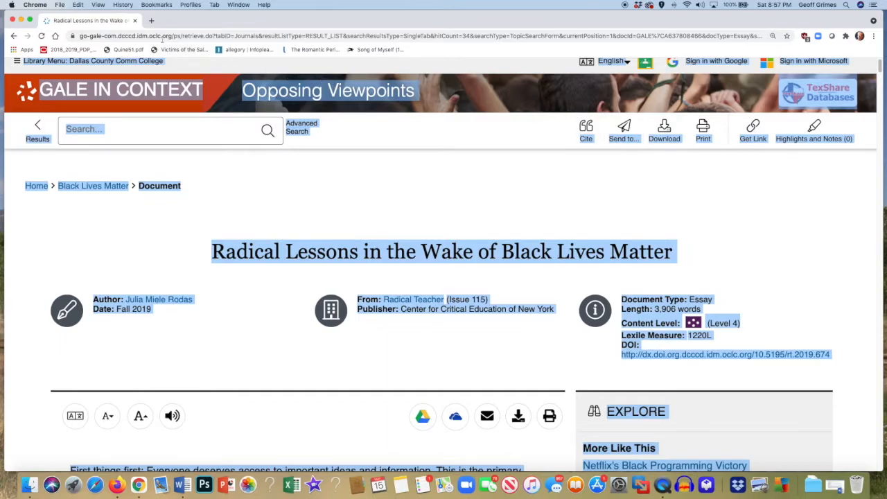
left_click(78, 5)
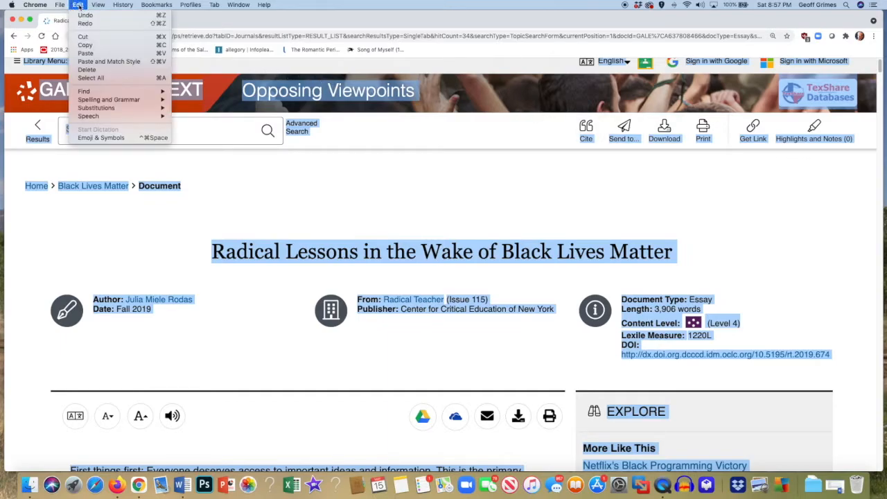
left_click(86, 45)
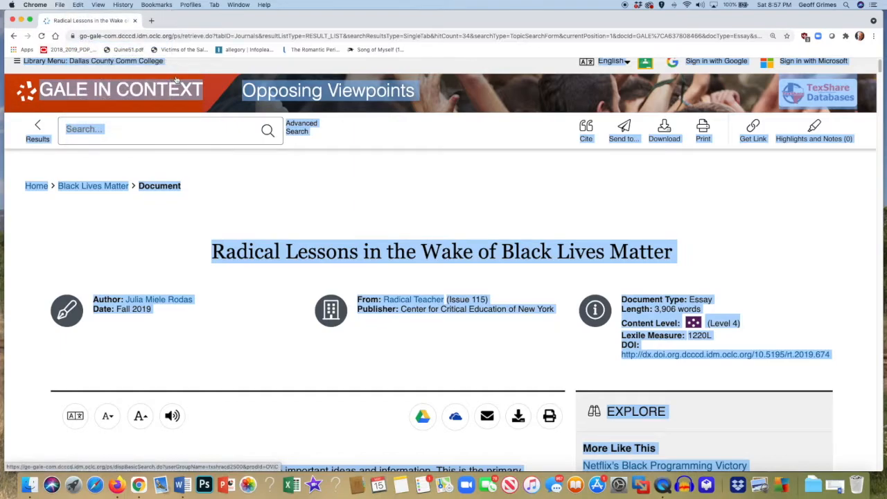
Switch to Microsoft Word and close the open Document10 without saving its changes.
left_click(184, 476)
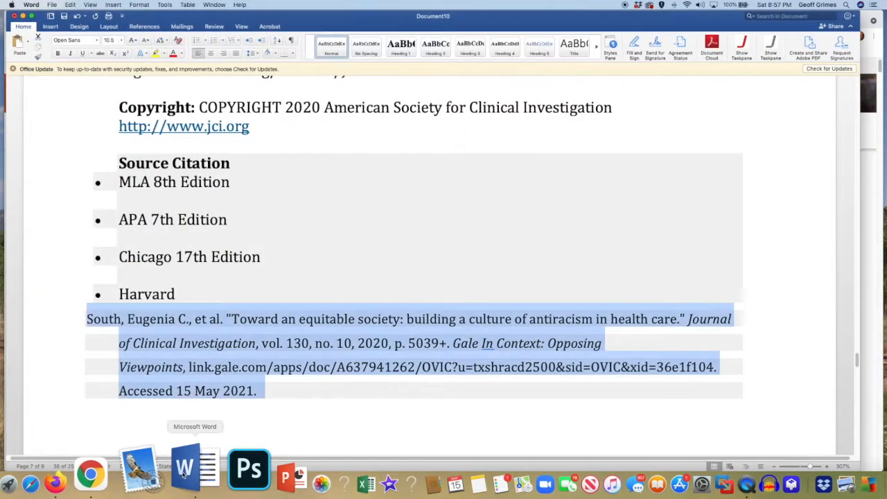
left_click(14, 15)
left_click(402, 72)
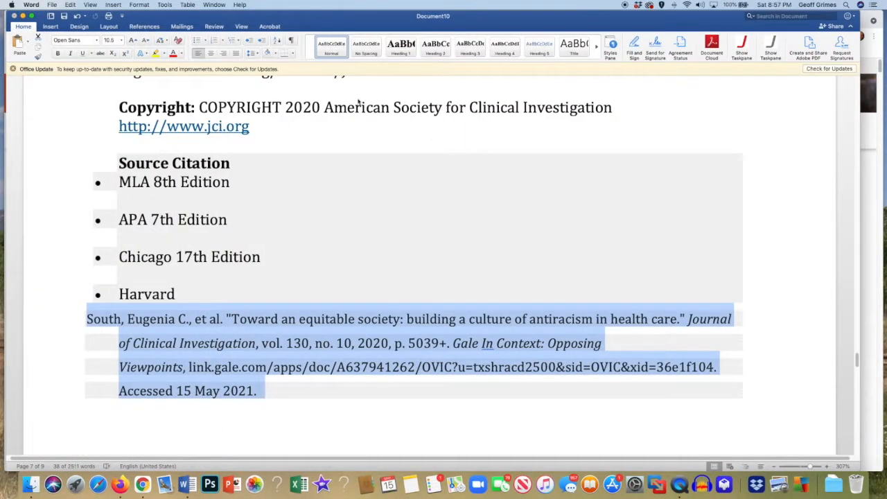
Create a blank Word document and paste the copied article page into it.
left_click(185, 483)
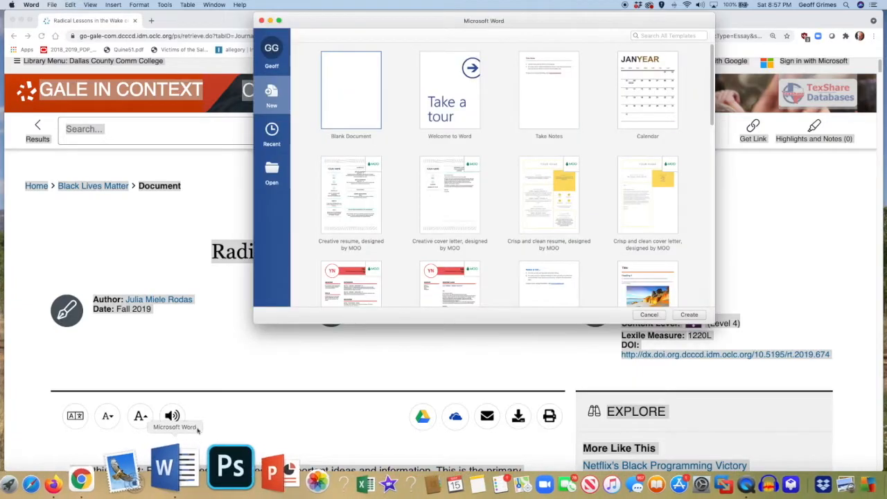
double_click(358, 113)
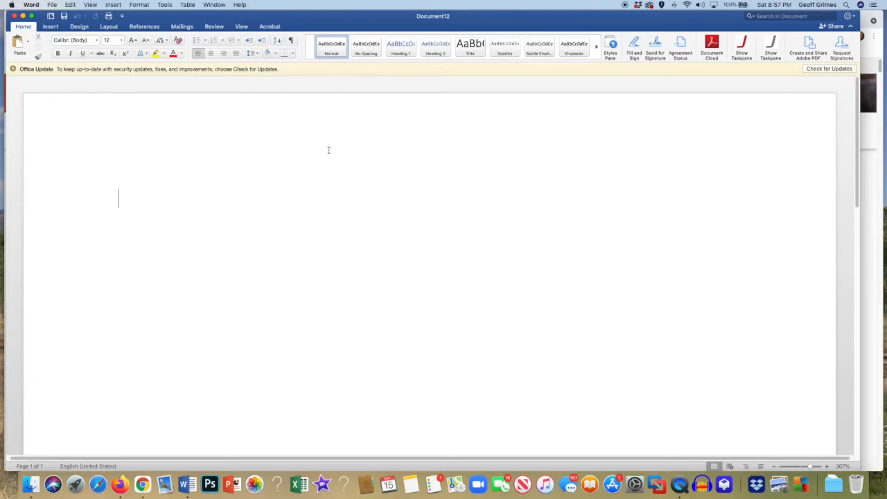
left_click(70, 4)
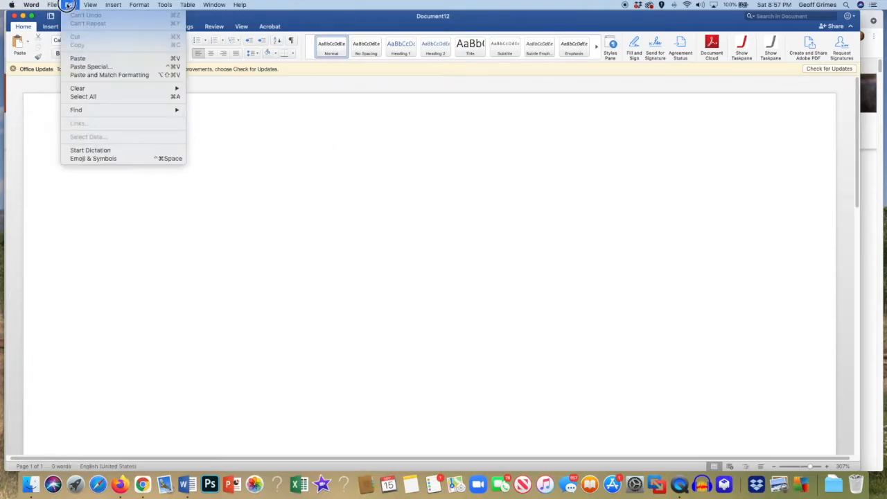
left_click(78, 58)
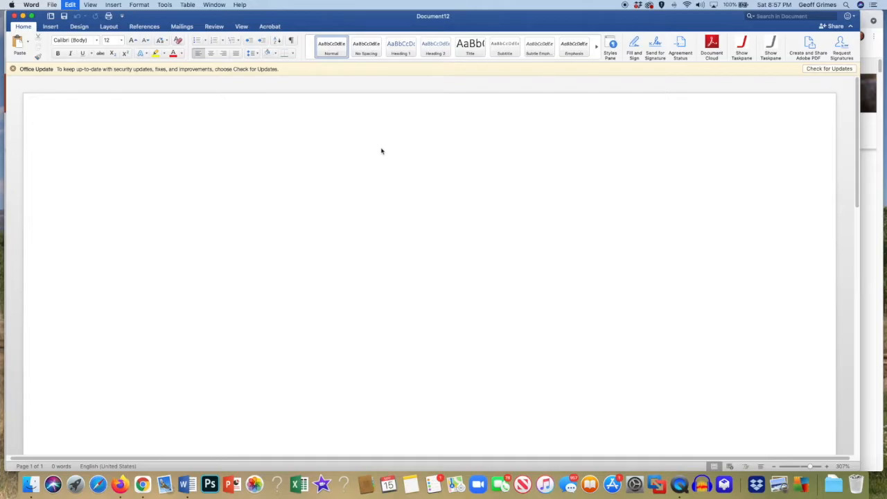
key("super+v")
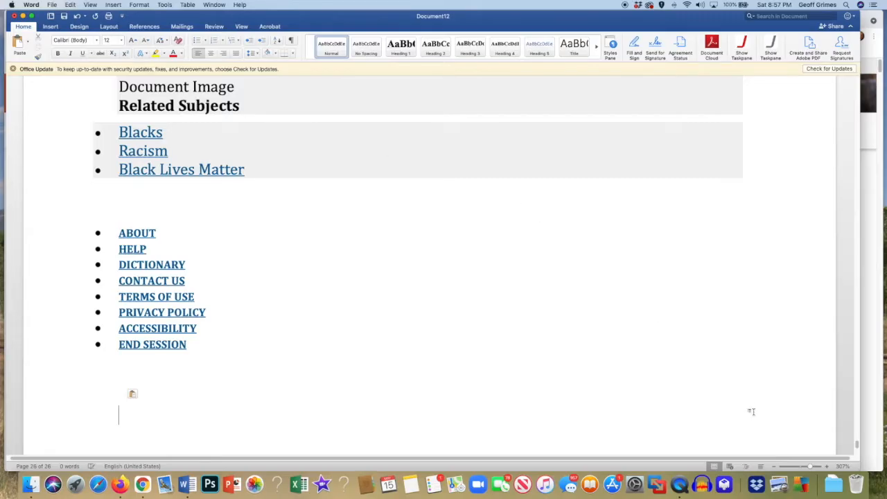
Look over the beginning of the pasted article page and close the document without saving it.
scroll(855, 442, "up", 2)
scroll(856, 442, "up", 20)
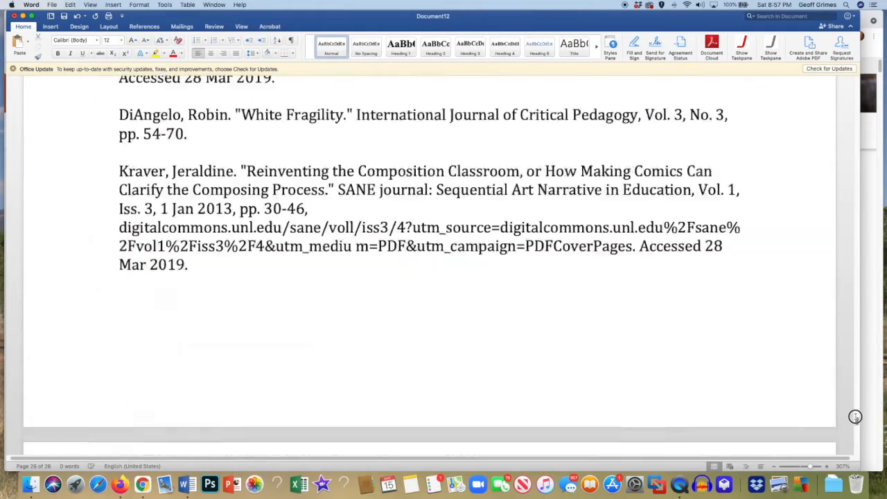
scroll(850, 128, "up", 20)
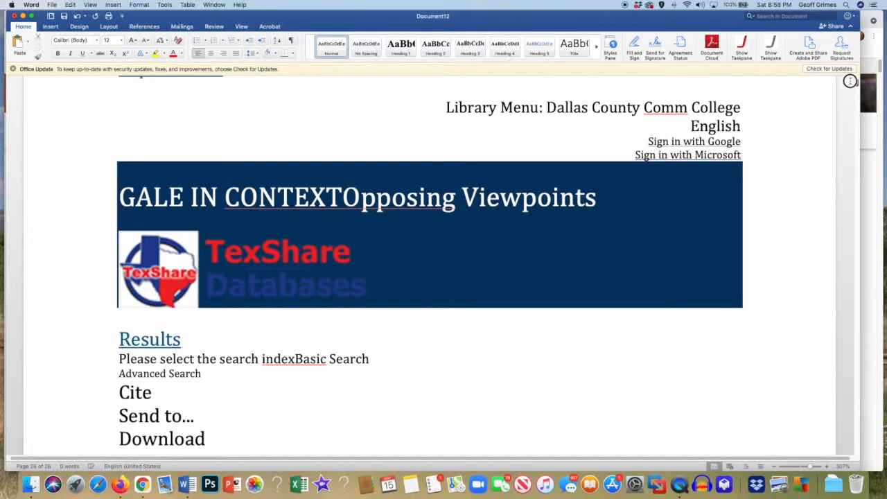
scroll(850, 81, "down", 2)
scroll(850, 81, "down", 9)
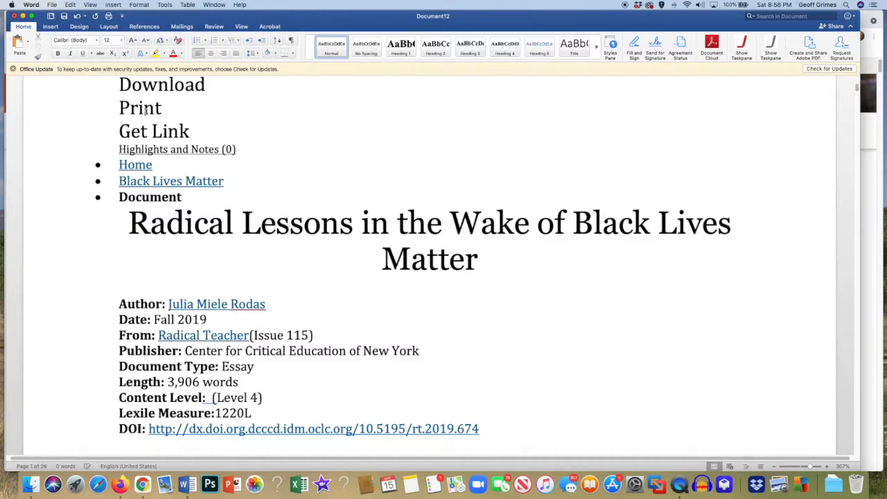
left_click(14, 15)
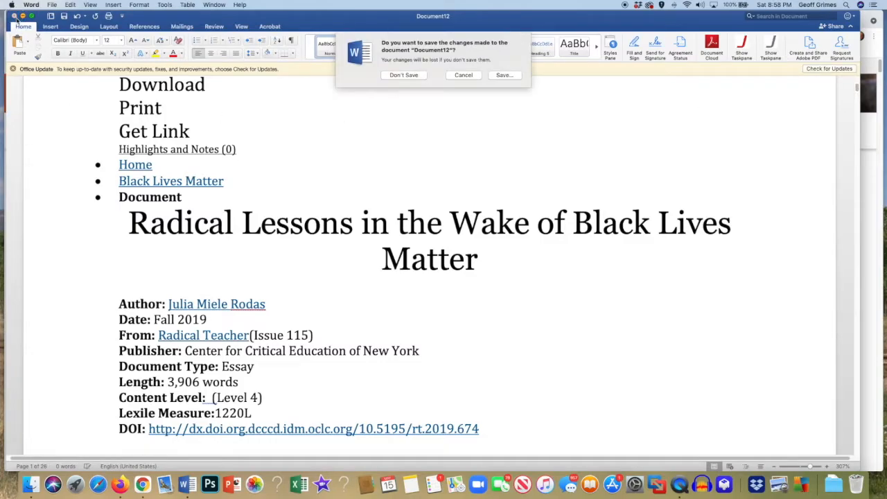
left_click(392, 75)
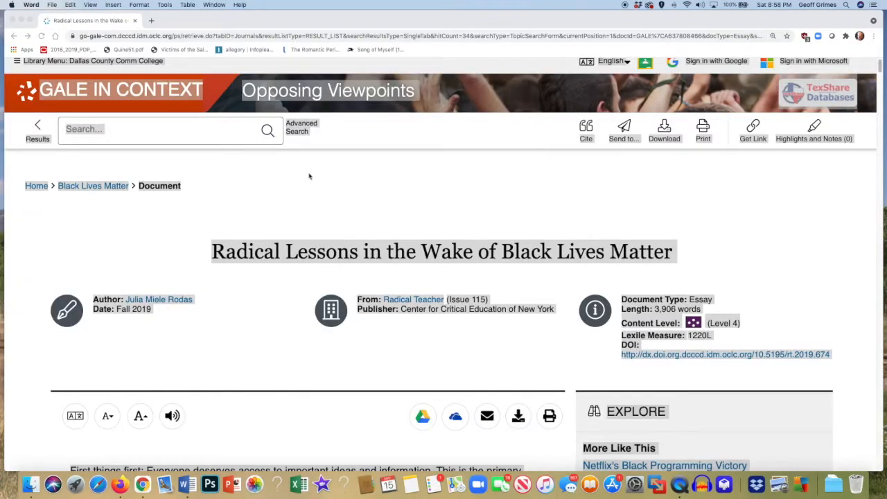
Return to Chrome and copy the MLA 8th Edition source citation at the end of the article.
left_click(442, 199)
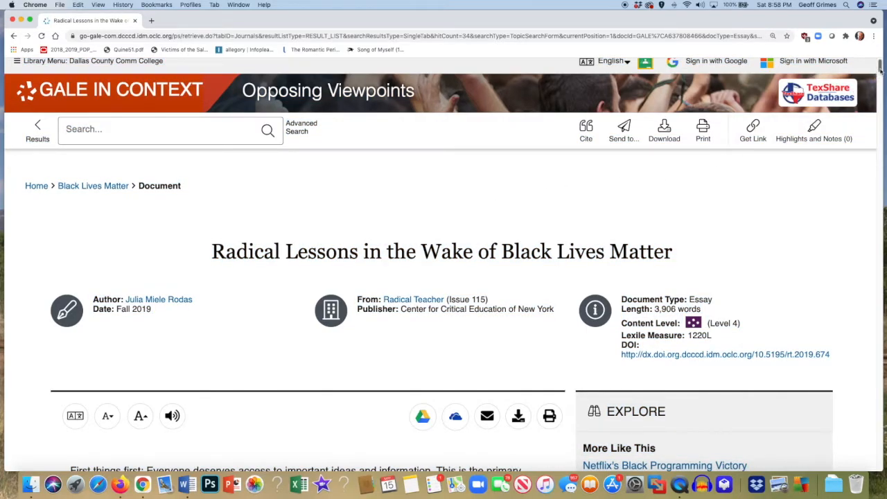
left_click_drag(880, 66, 870, 459)
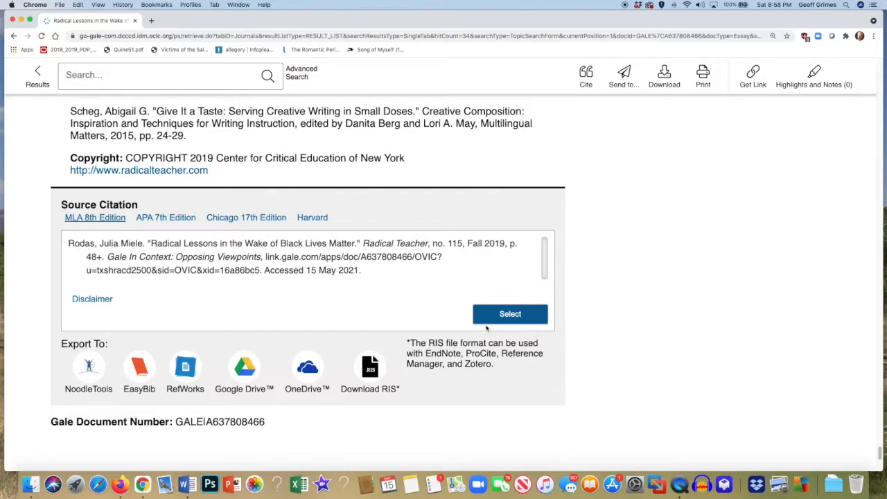
left_click(508, 315)
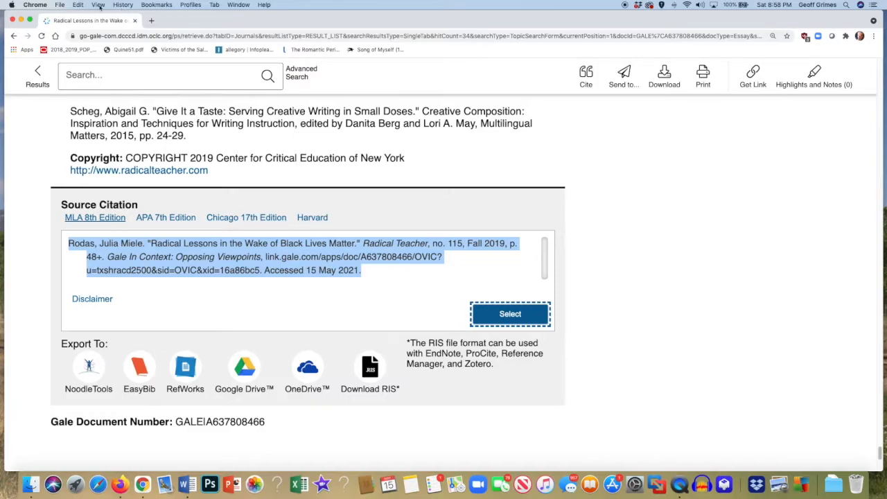
left_click(74, 5)
left_click(85, 44)
Switch to Word and start a blank document with the centered heading "Works Cited".
left_click(187, 474)
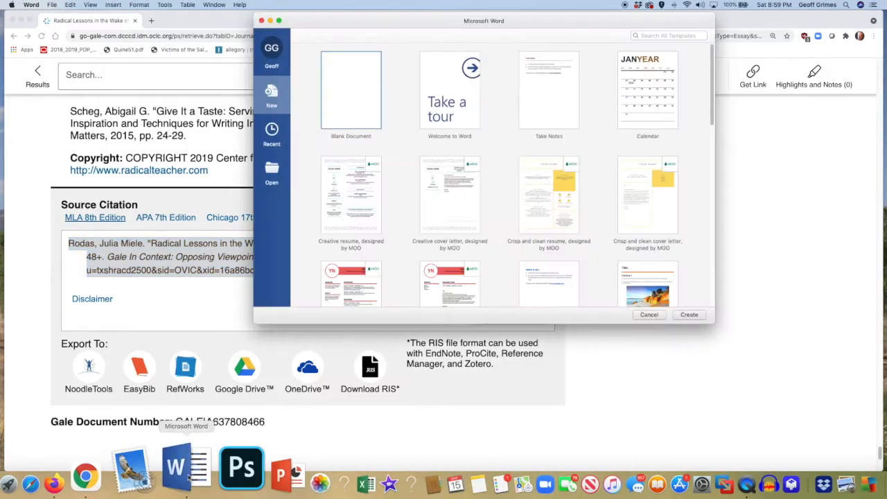
double_click(347, 115)
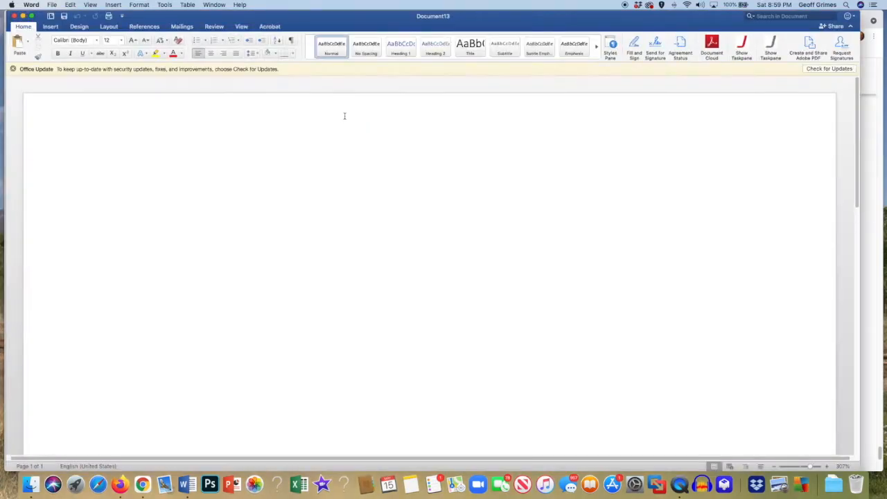
left_click(212, 54)
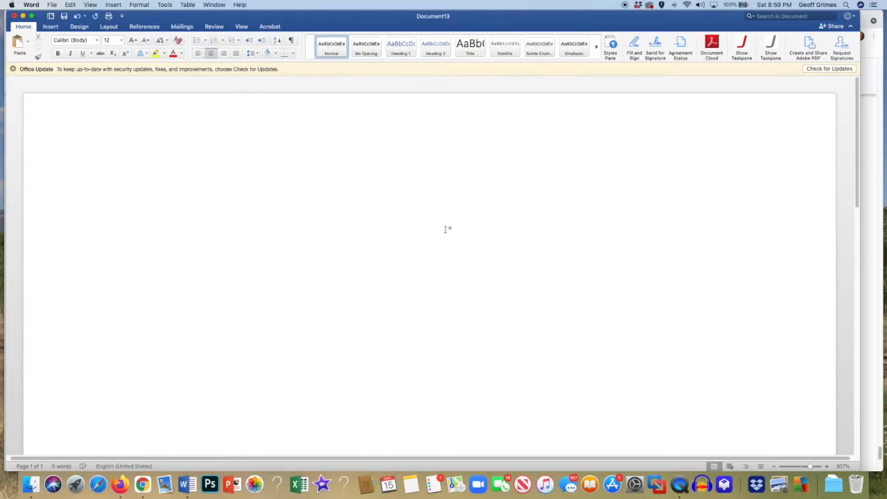
type("Works Cited")
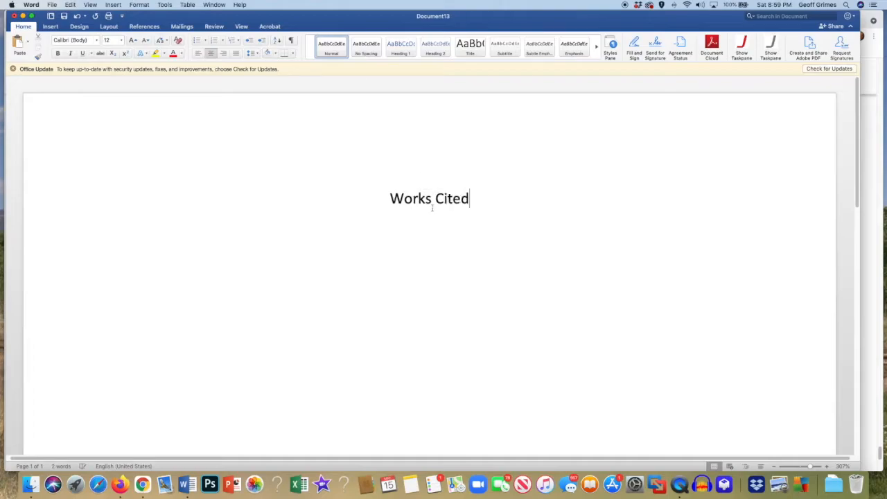
Paste the copied citation as a left-aligned paragraph below the heading, leaving one blank line between them.
key("Return")
key("Return")
left_click(198, 53)
left_click(70, 4)
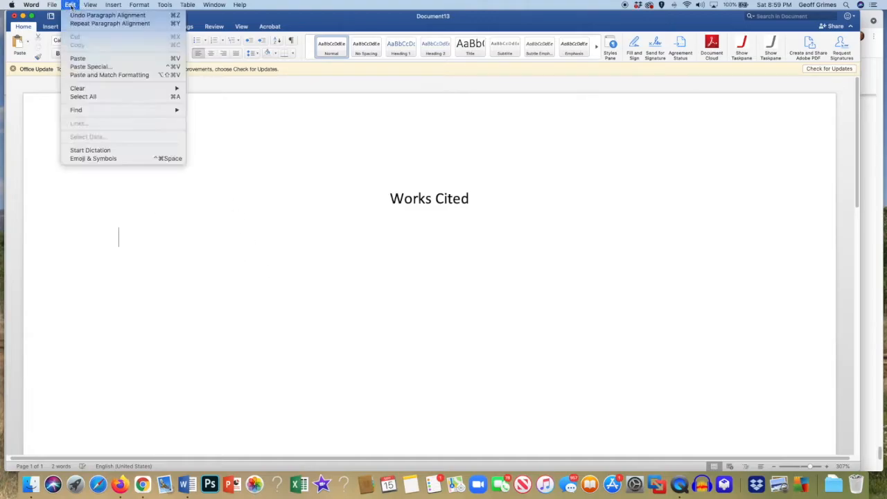
left_click(83, 59)
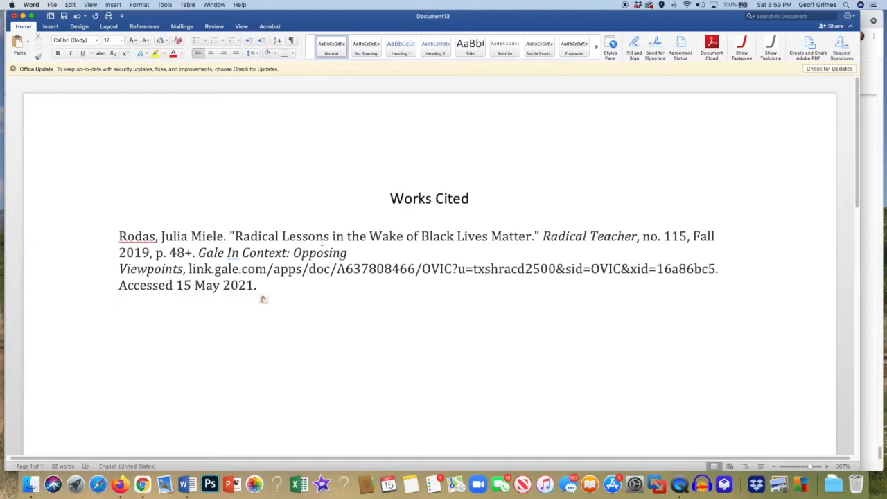
Set the font of the whole document to Times New Roman.
key("super+a")
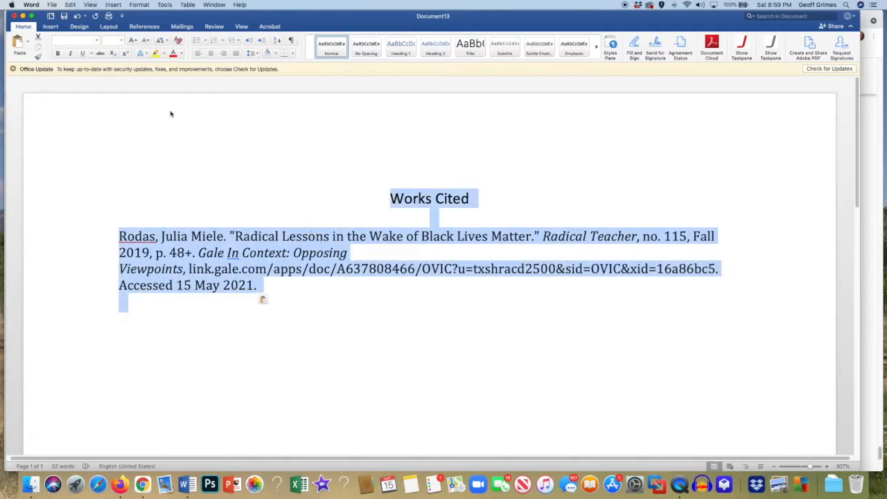
left_click(98, 41)
left_click(97, 42)
left_click(97, 41)
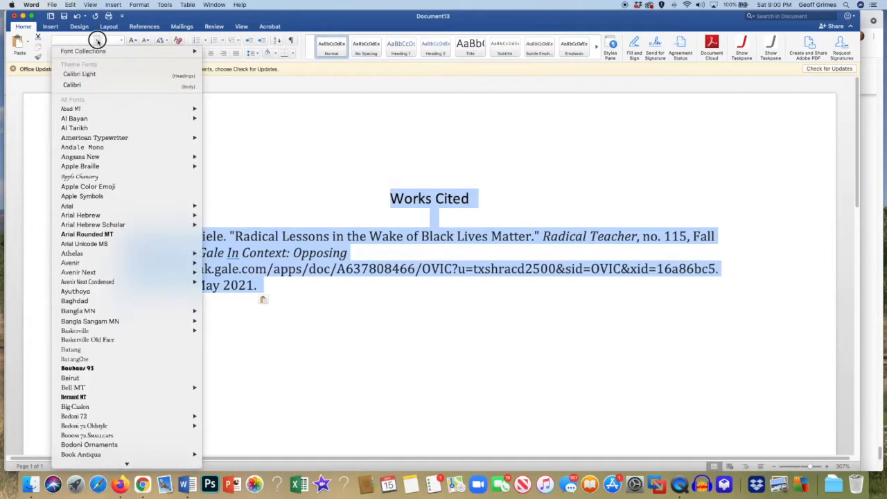
left_click(77, 40)
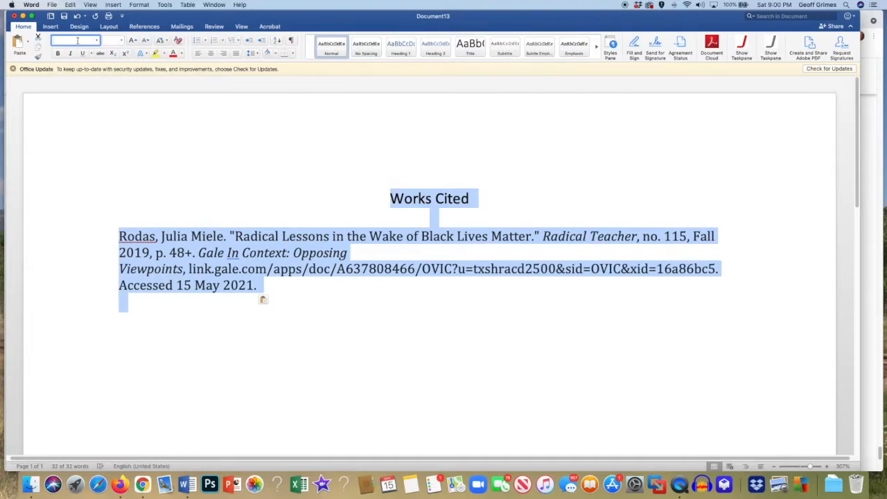
type("Times")
key("Return")
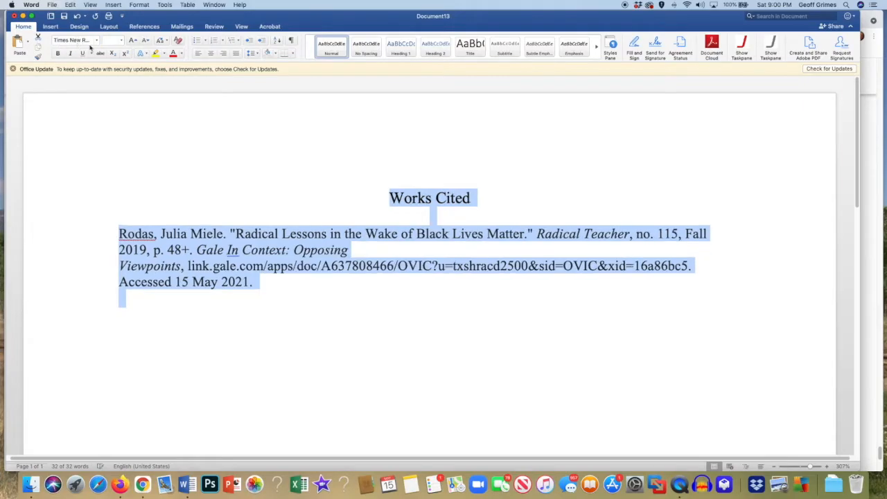
left_click(403, 269)
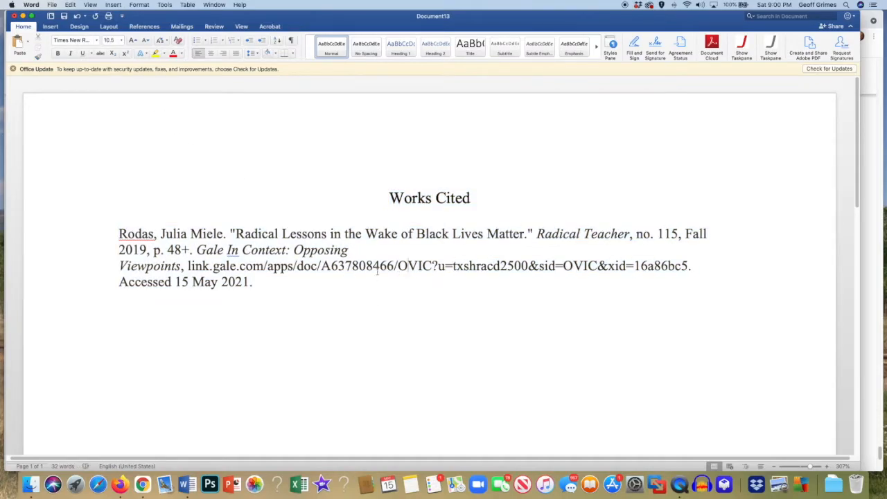
Set the font size of the heading and the citation to 12.
left_click_drag(253, 282, 382, 199)
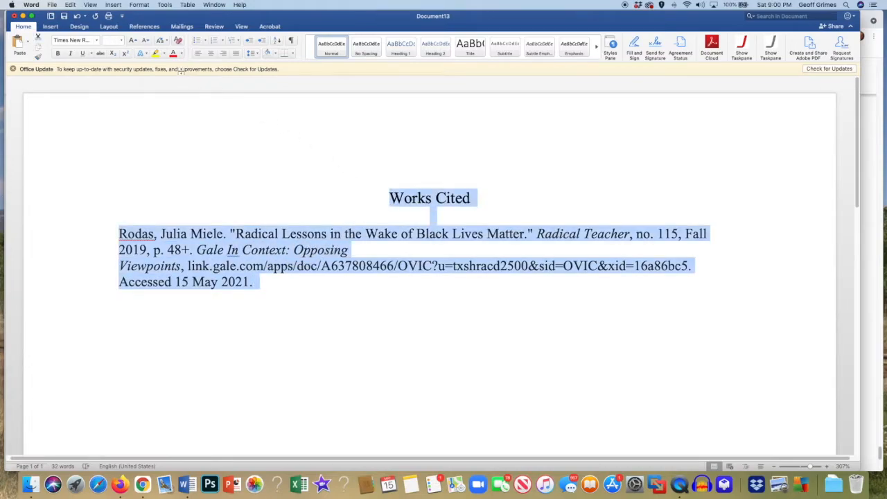
left_click(121, 41)
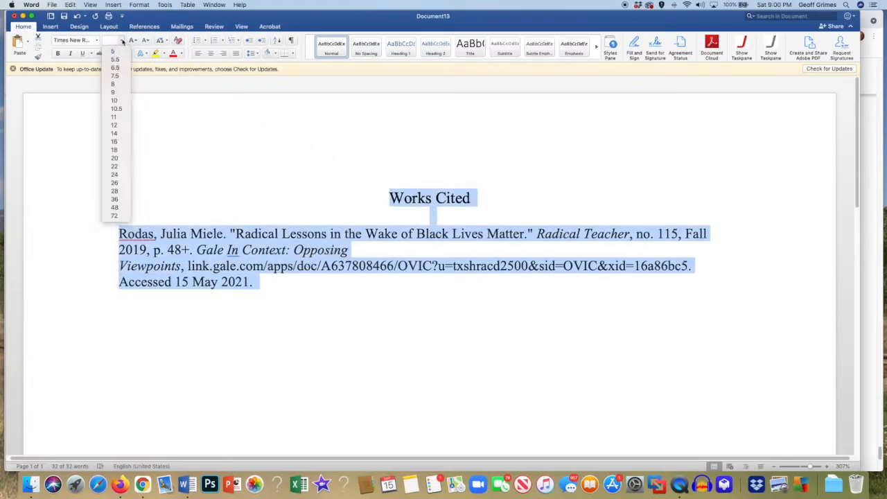
left_click(115, 124)
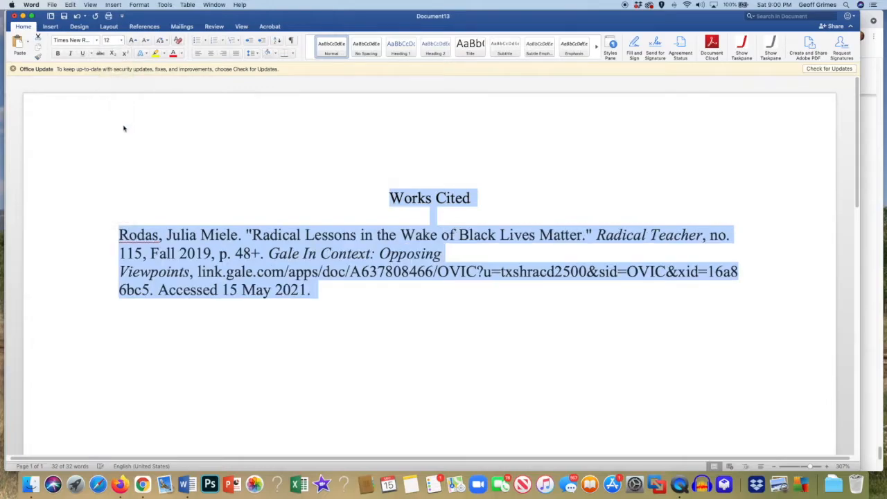
left_click(324, 300)
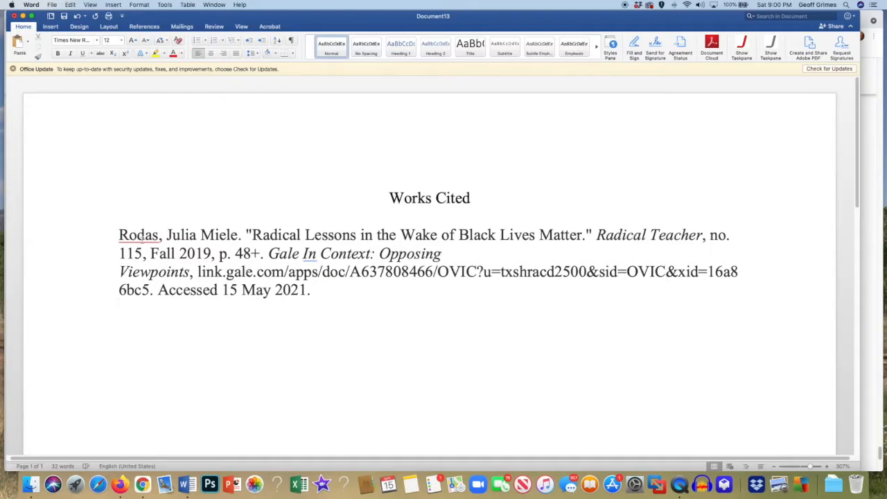
left_click_drag(118, 235, 313, 289)
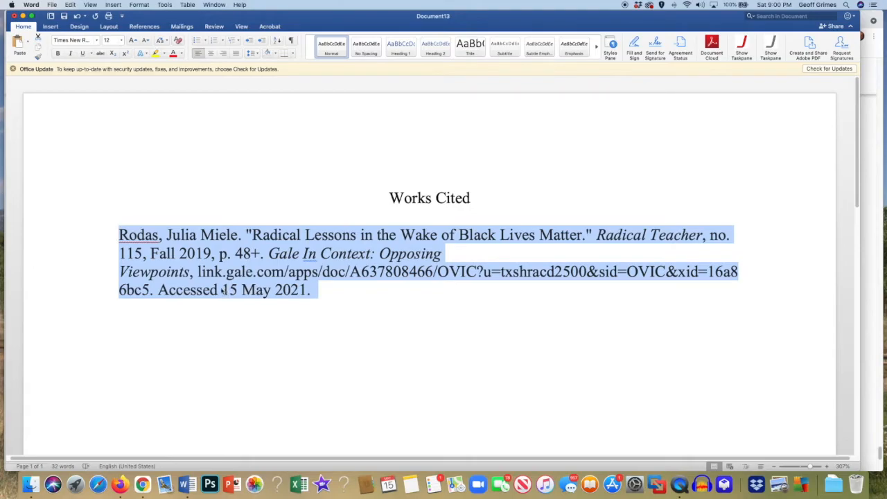
left_click(120, 272)
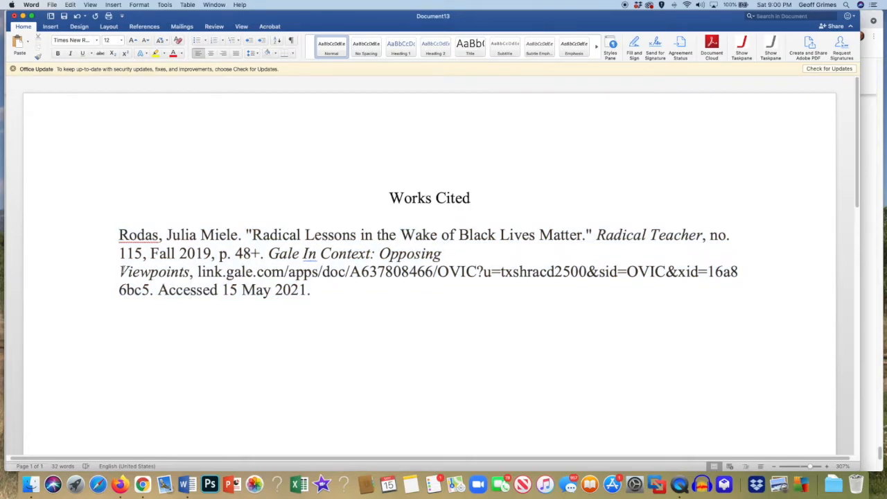
Apply a hanging indent of 0.3" to the citation paragraph.
key("BackSpace")
left_click_drag(315, 290, 136, 236)
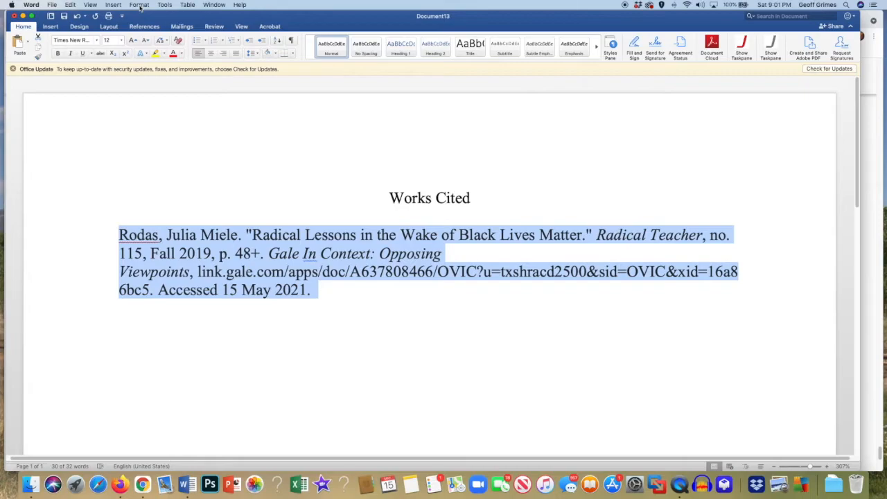
left_click(139, 6)
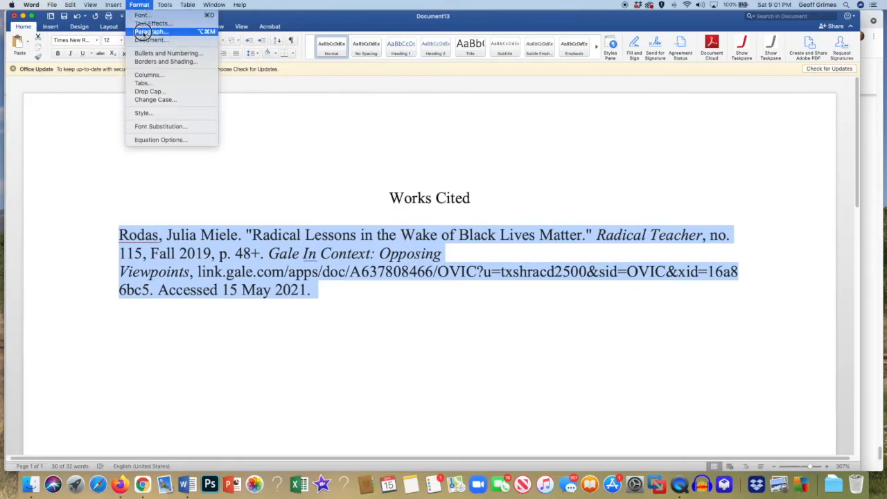
left_click(144, 32)
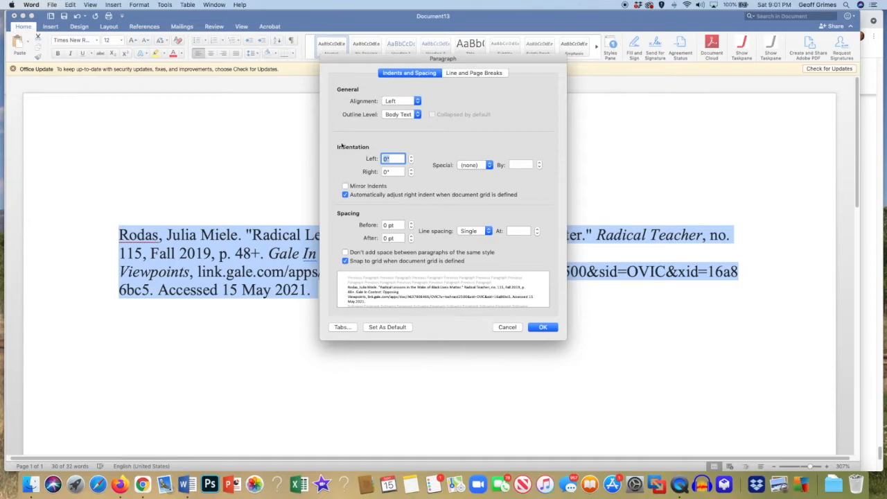
left_click(489, 166)
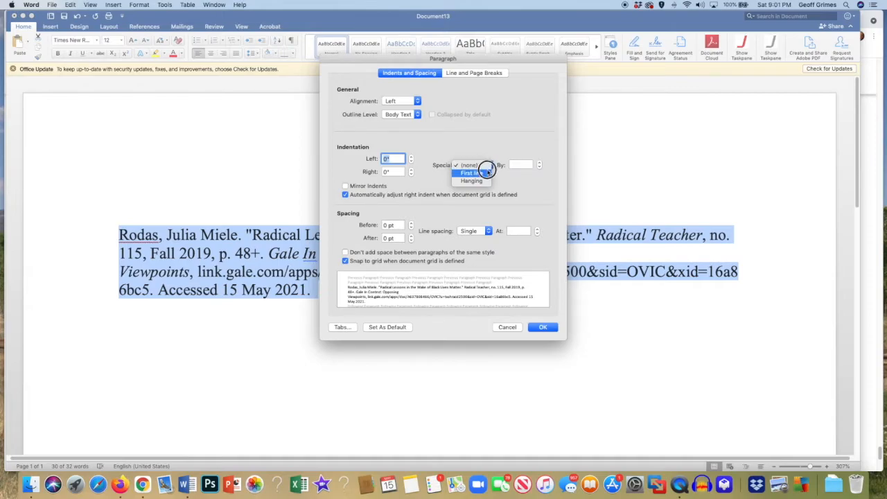
left_click(478, 181)
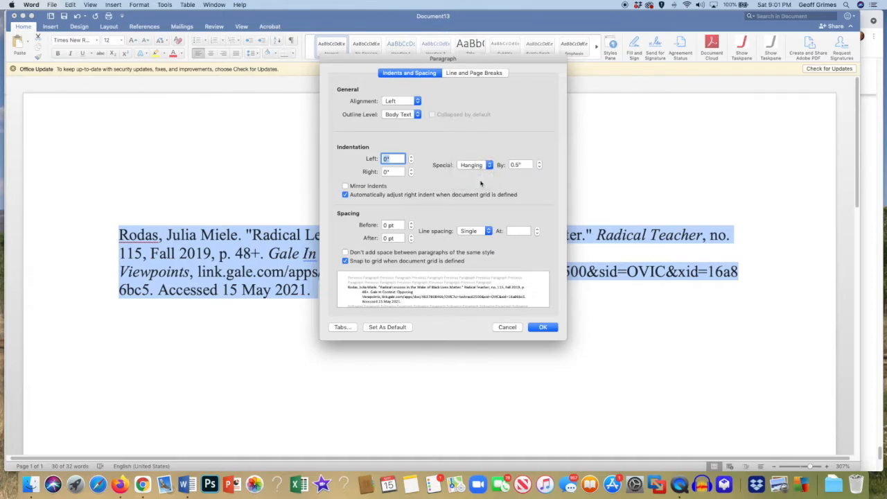
left_click(539, 168)
left_click(539, 168)
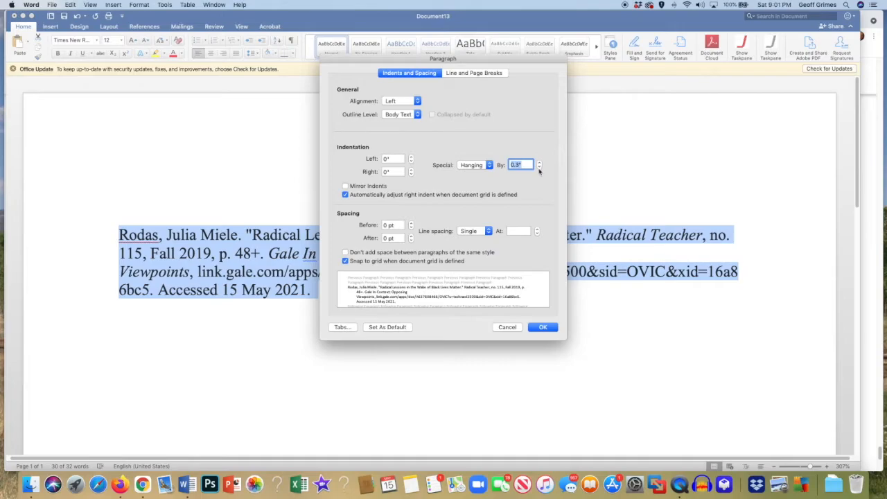
left_click(541, 328)
left_click(297, 306)
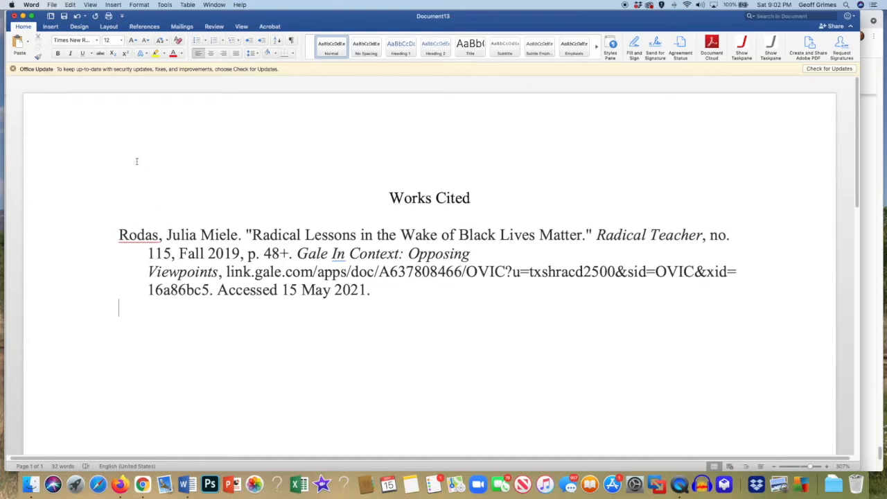
Minimize the Word document and return from the article in Chrome to the Black Lives Matter topic page.
left_click(32, 15)
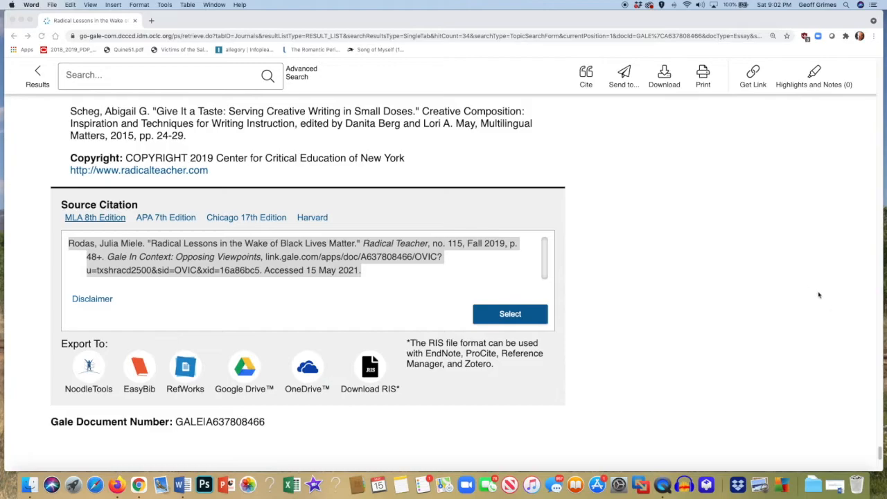
left_click(879, 454)
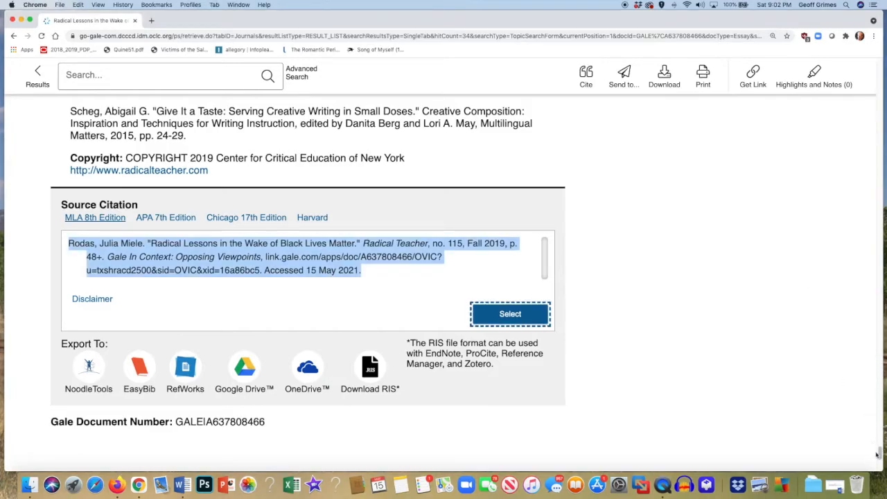
scroll(877, 447, "up", 5)
left_click_drag(878, 443, 877, 55)
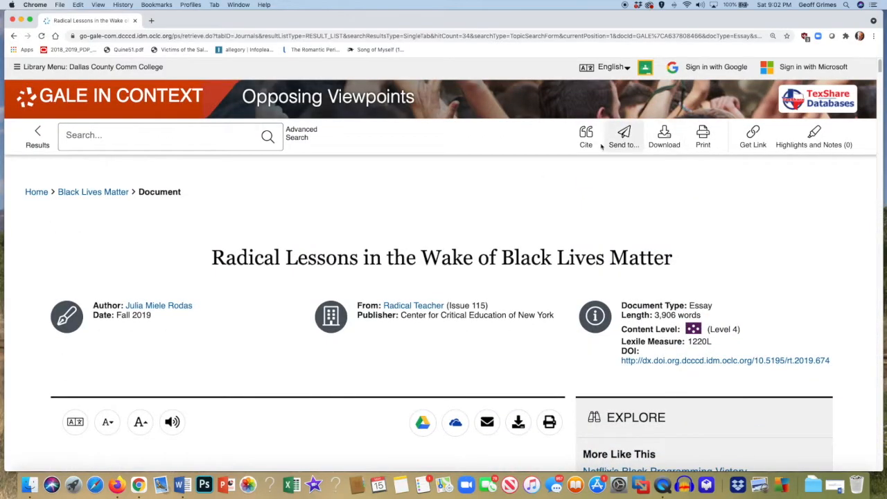
left_click(38, 133)
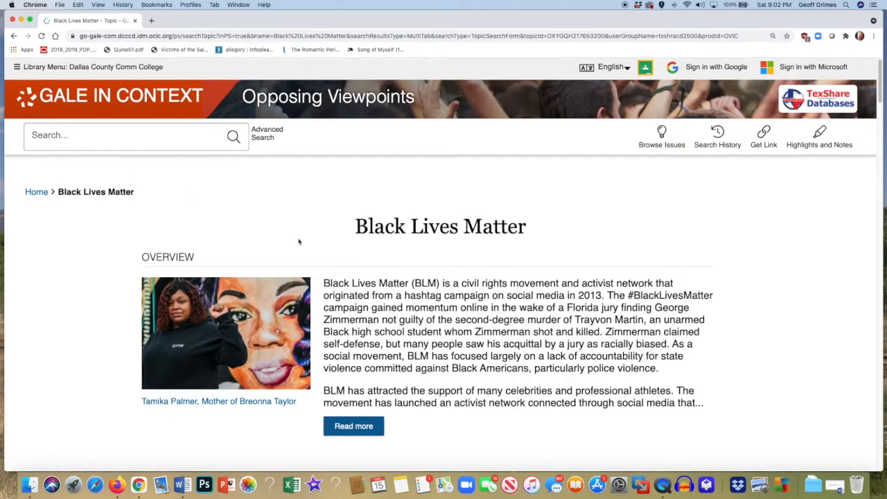
Open the Viewpoints results for the Black Lives Matter topic and look through the listed essays.
scroll(630, 275, "down", 5)
scroll(631, 275, "down", 1)
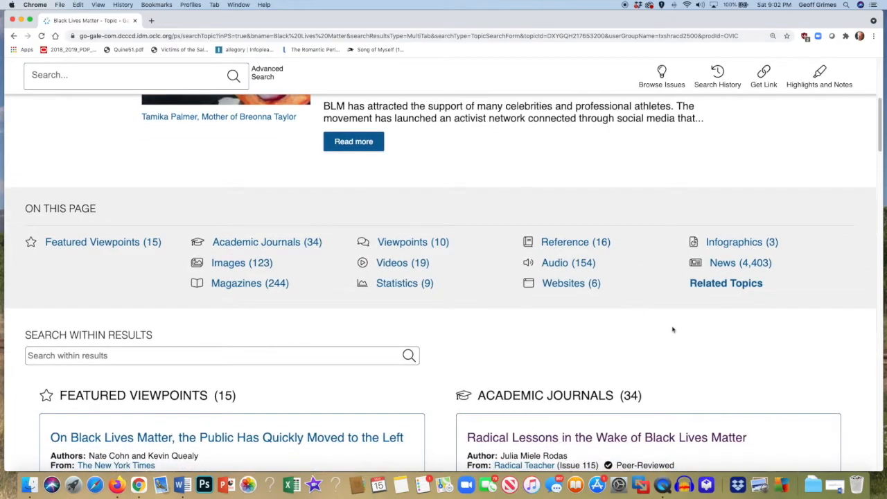
scroll(673, 328, "down", 2)
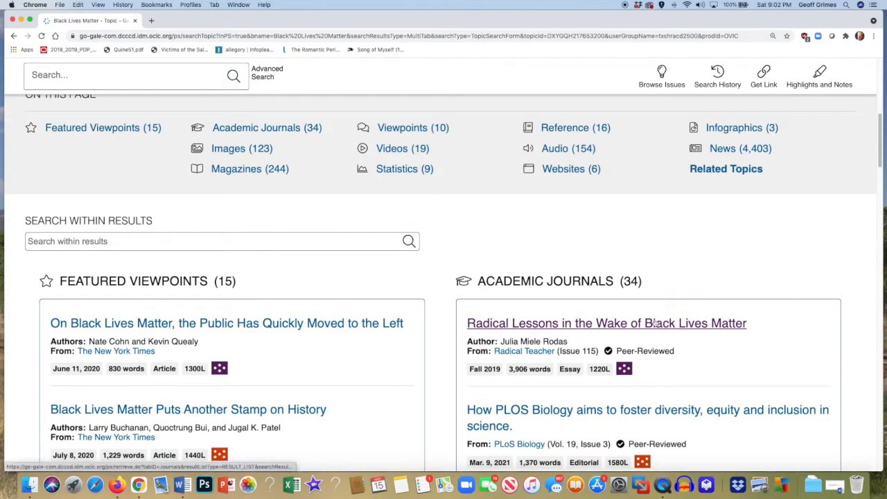
scroll(531, 340, "down", 2)
scroll(530, 340, "down", 3)
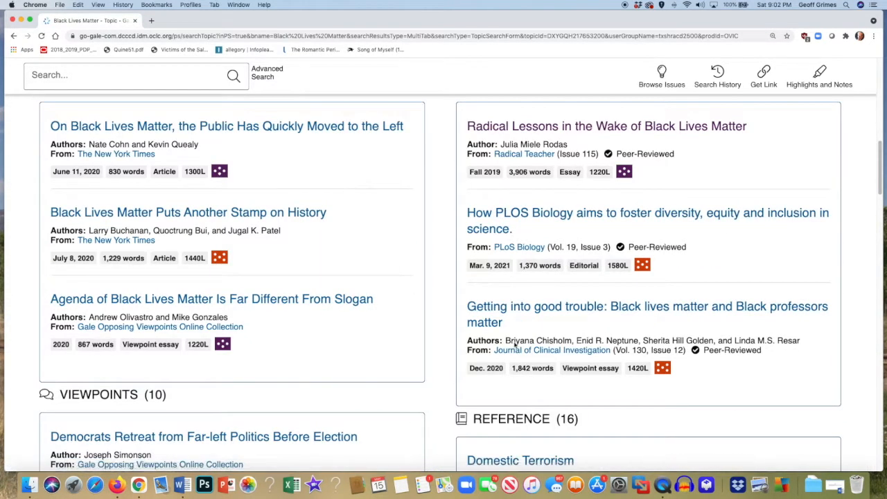
scroll(540, 334, "up", 4)
scroll(538, 332, "up", 2)
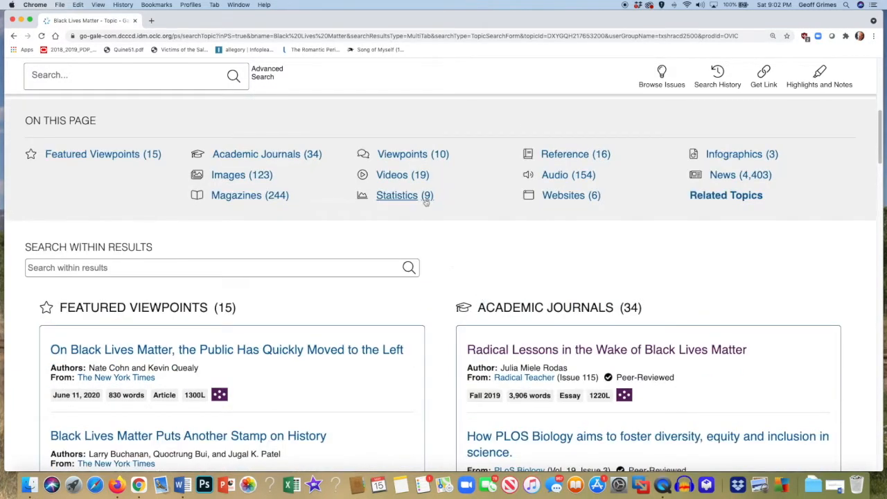
left_click(408, 158)
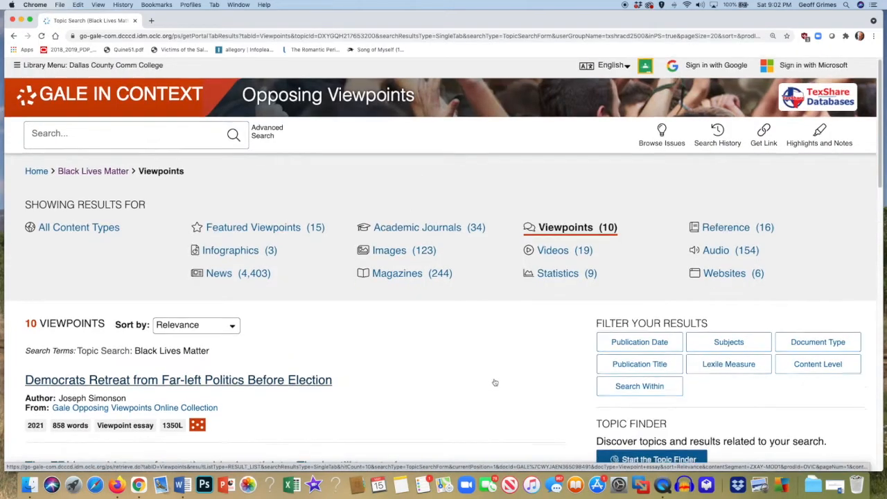
scroll(500, 375, "down", 3)
scroll(500, 375, "down", 3)
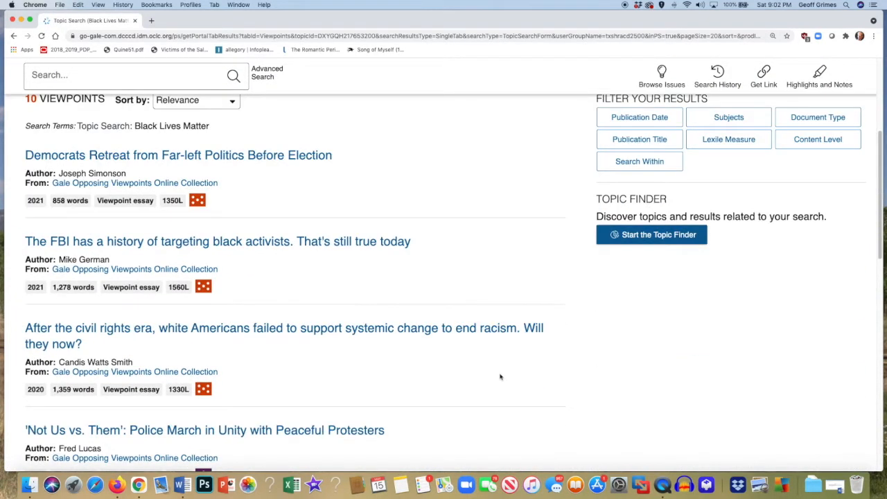
scroll(500, 376, "down", 2)
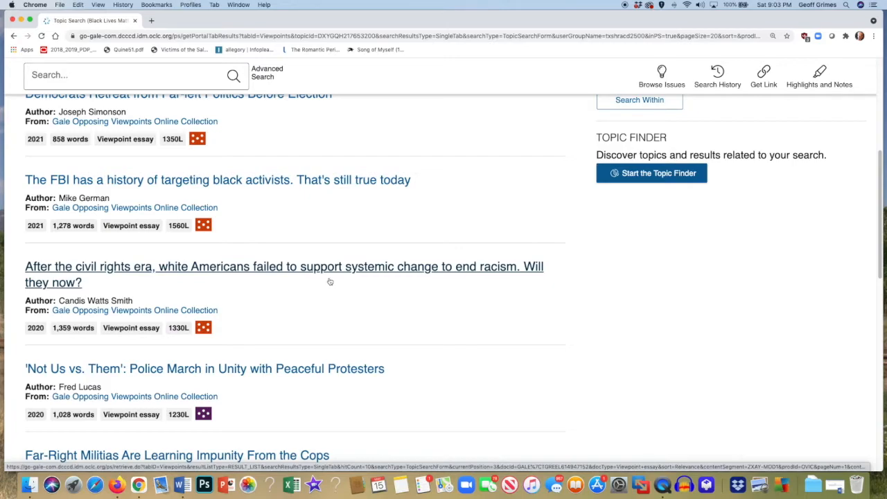
scroll(351, 279, "up", 5)
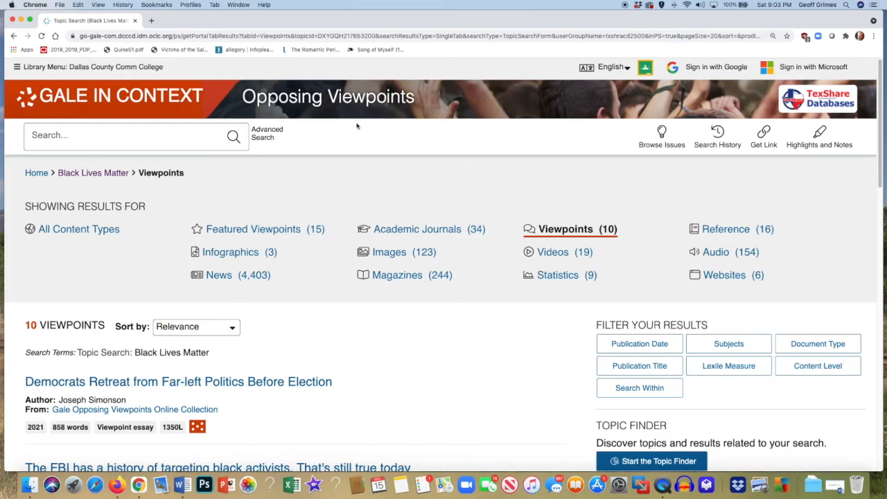
left_click(663, 478)
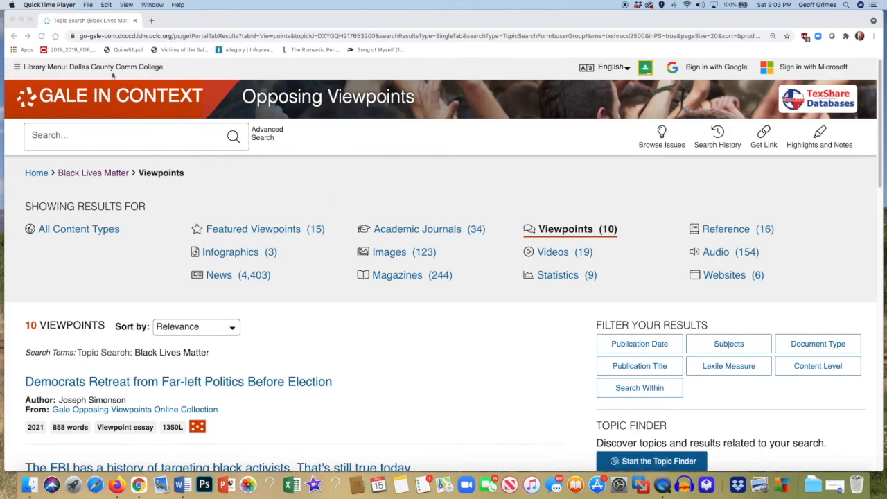
left_click(88, 5)
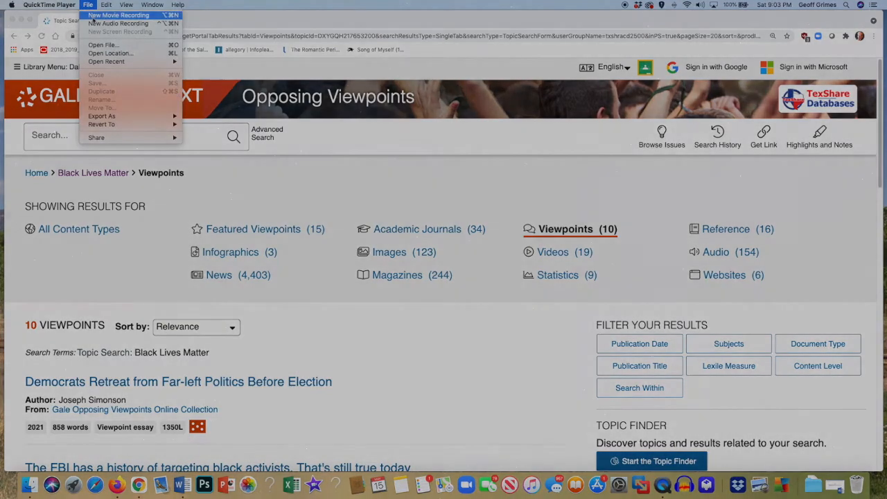